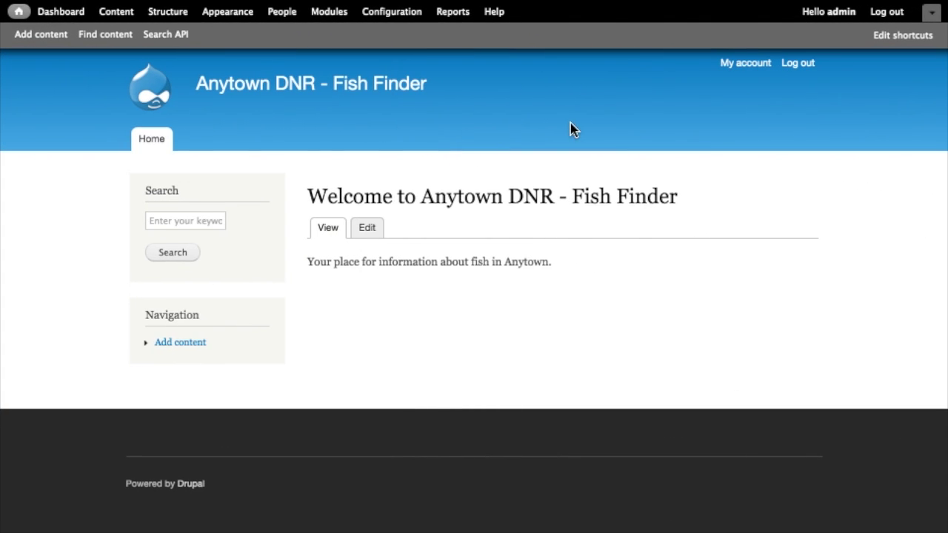
Step: Open the site Configuration pages from the admin toolbar on the Fish Finder home page
left_click(393, 25)
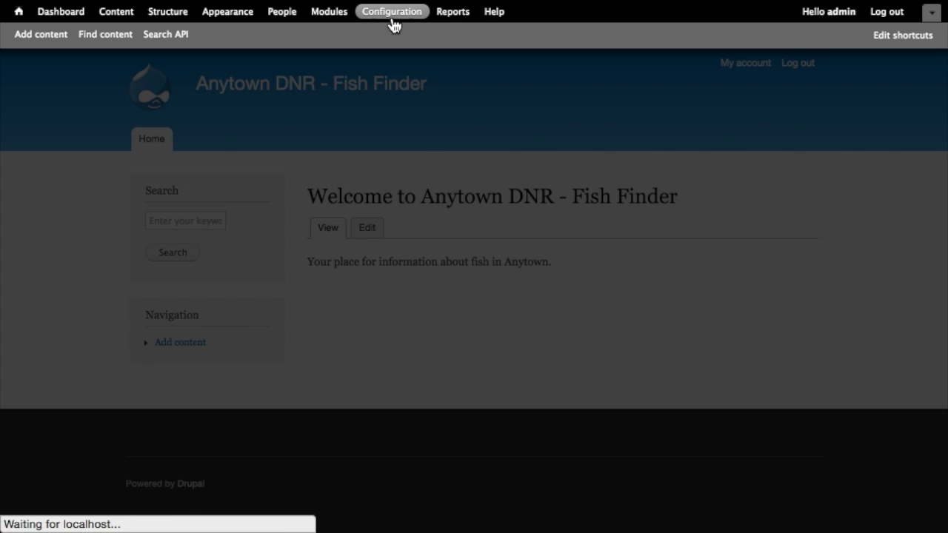
Step: Go to Search API and open the Filters settings of the Nodes index
scroll(303, 234, "down", 8)
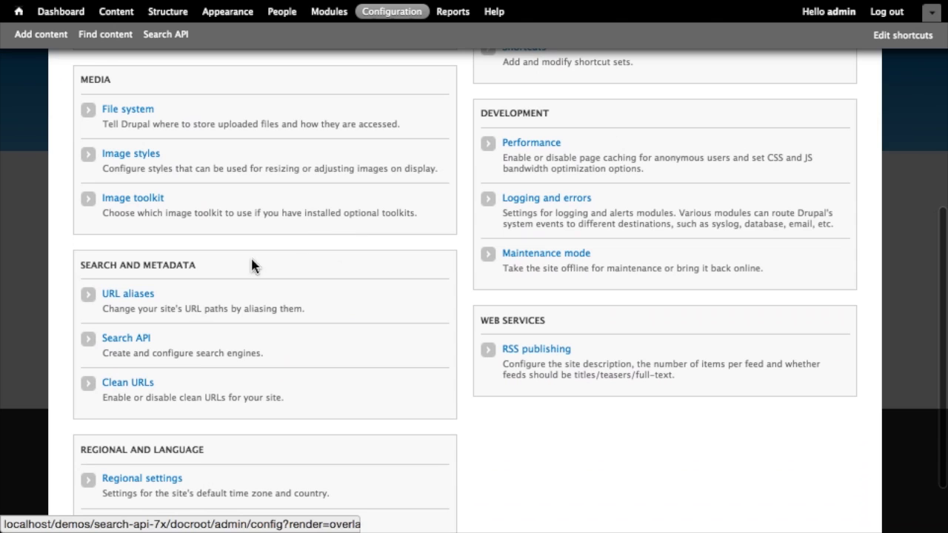
left_click(126, 345)
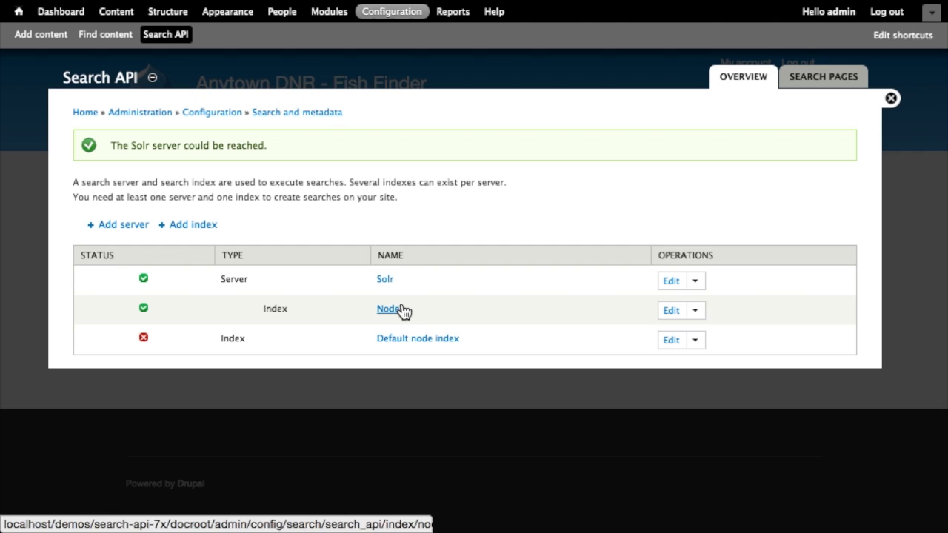
left_click(696, 311)
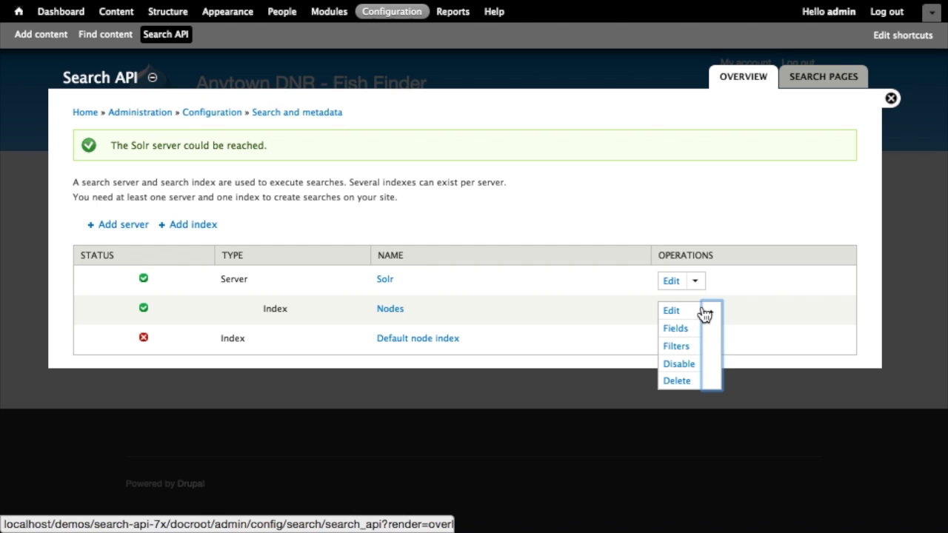
left_click(677, 348)
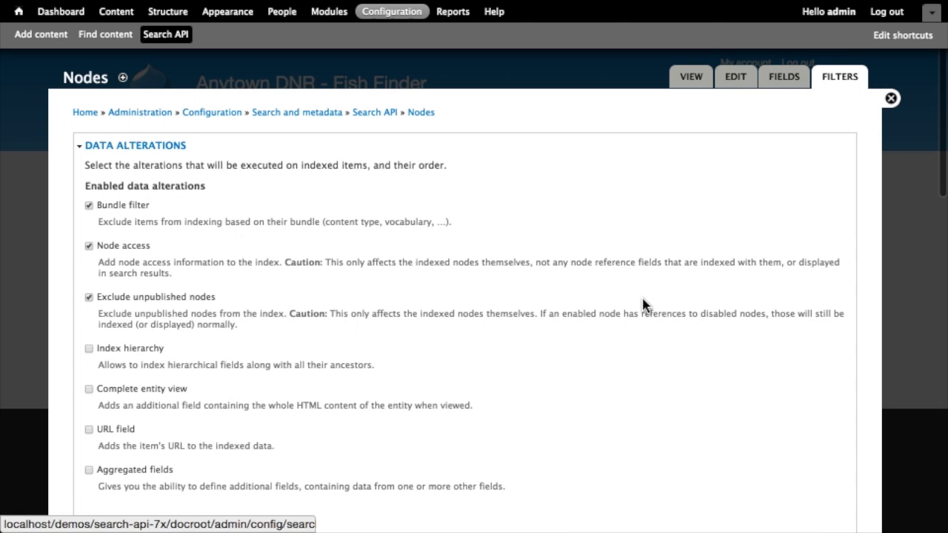
scroll(642, 300, "down", 1)
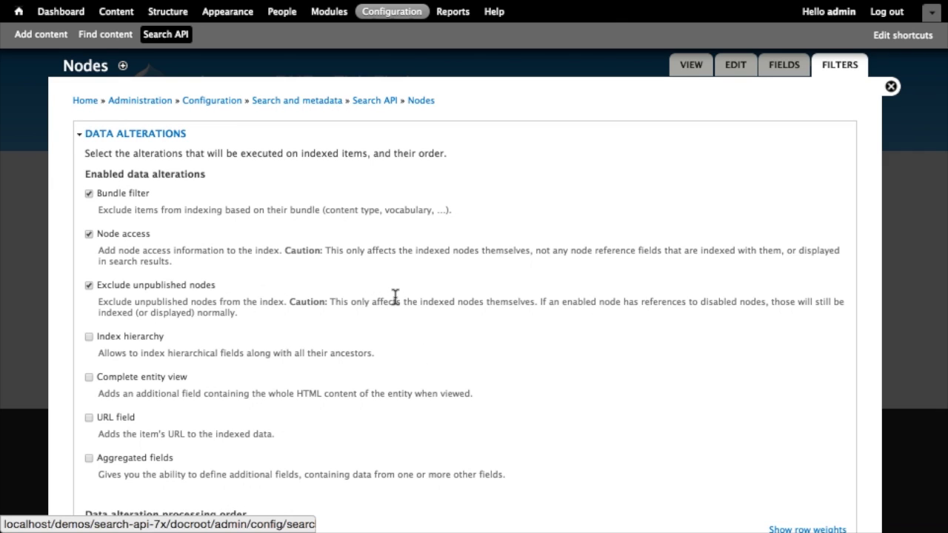
scroll(395, 300, "down", 2)
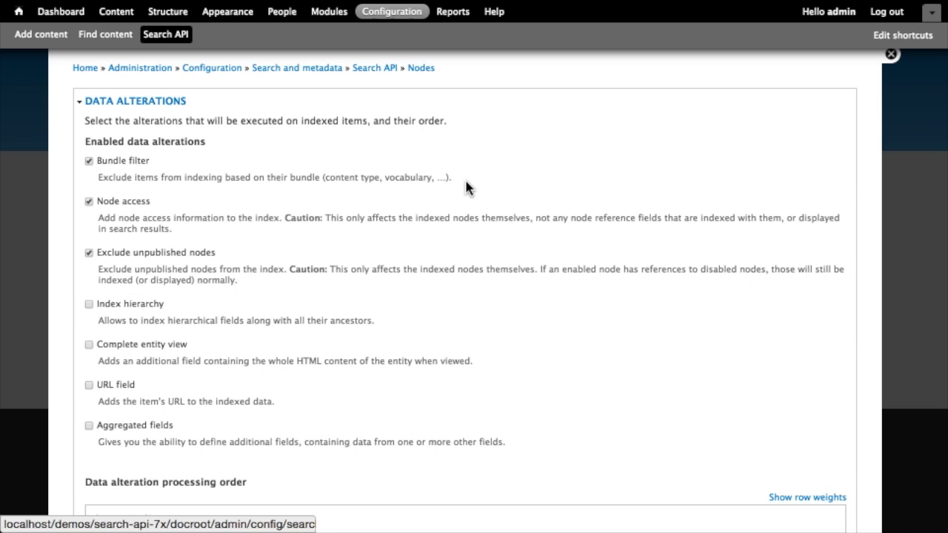
scroll(467, 185, "down", 1)
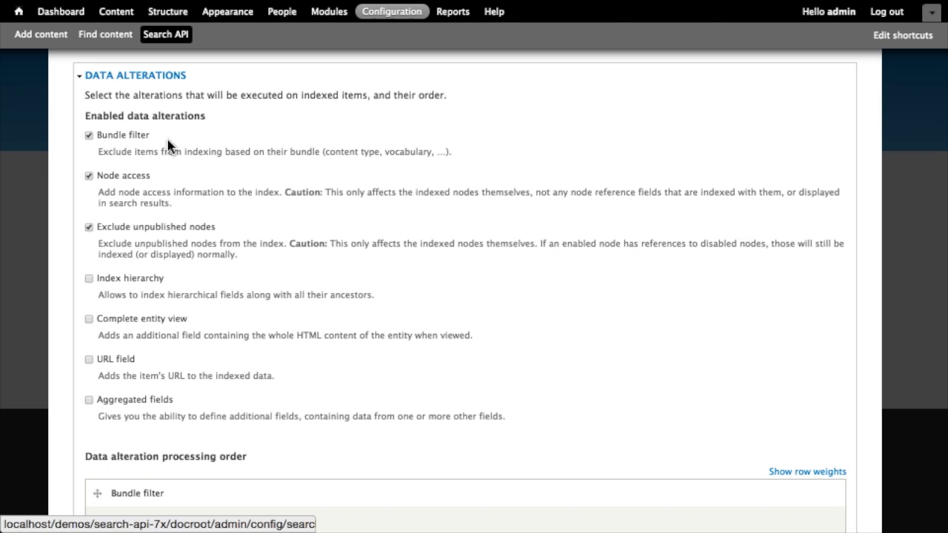
Step: Set the Bundle filter to index only the Fish bundle
scroll(168, 146, "down", 5)
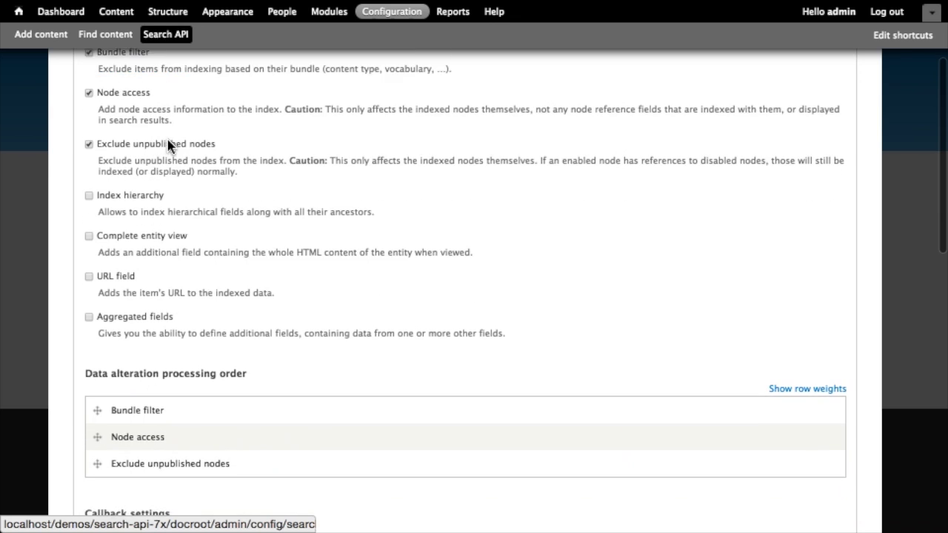
scroll(168, 146, "down", 2)
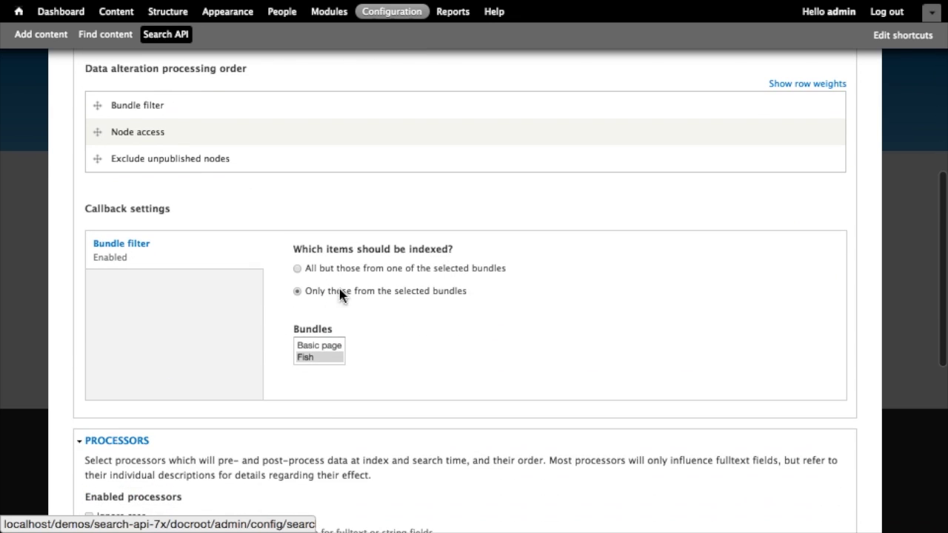
left_click(328, 358)
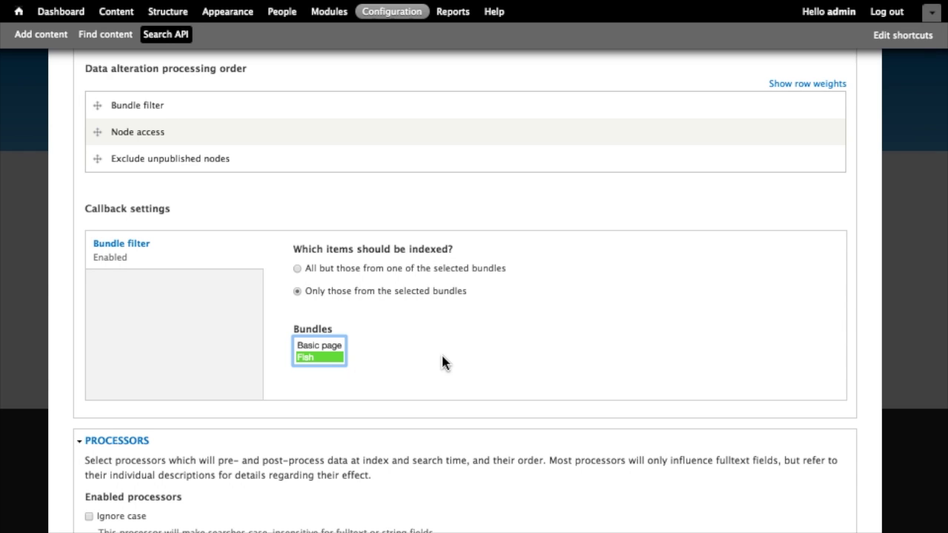
scroll(442, 363, "up", 10)
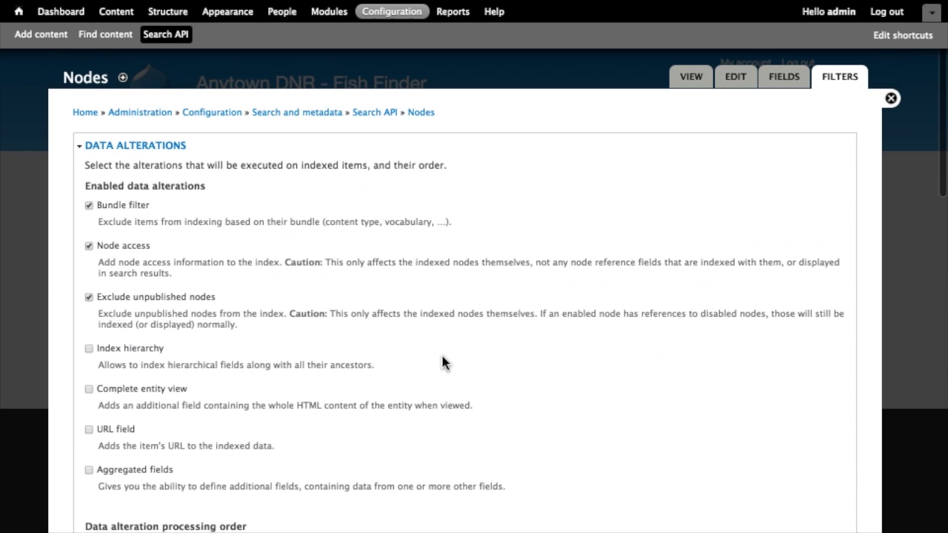
scroll(442, 363, "down", 1)
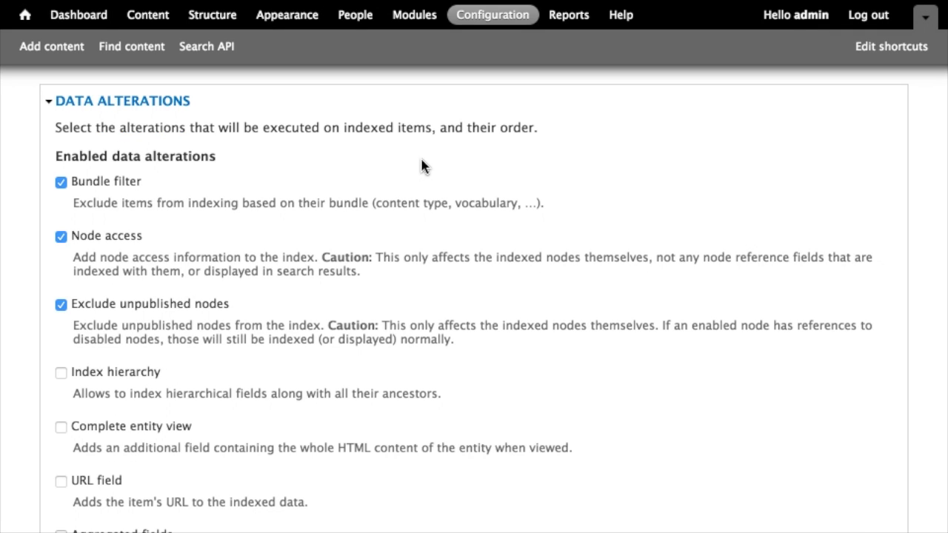
scroll(422, 166, "down", 1)
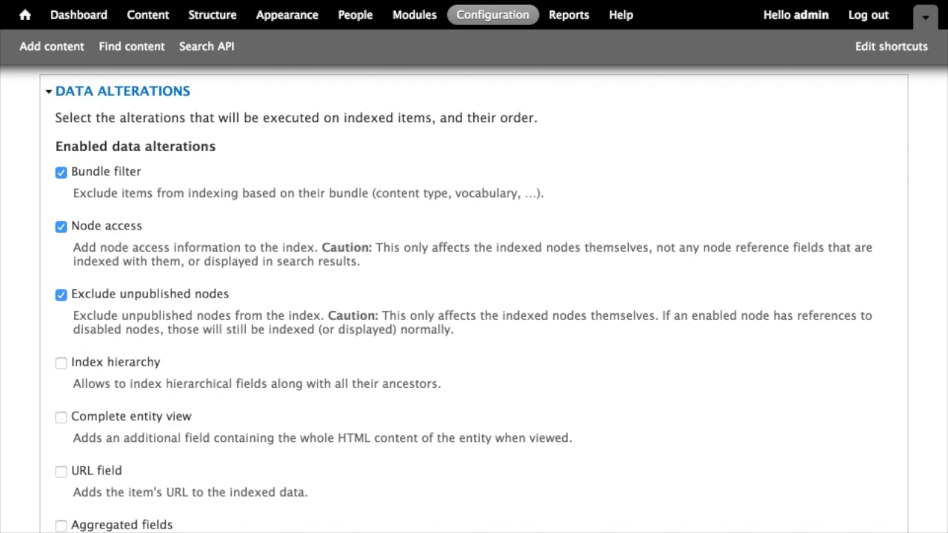
scroll(474, 296, "down", 3)
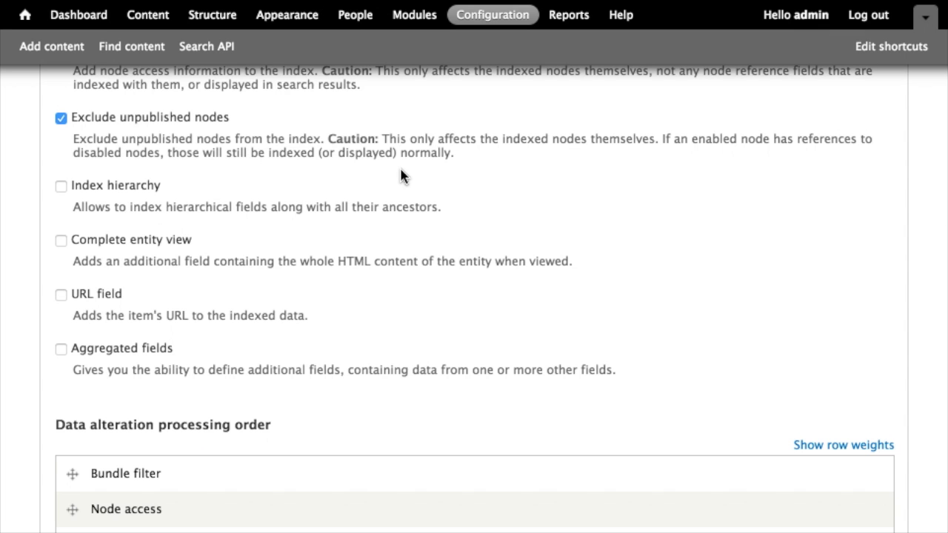
scroll(400, 174, "down", 10)
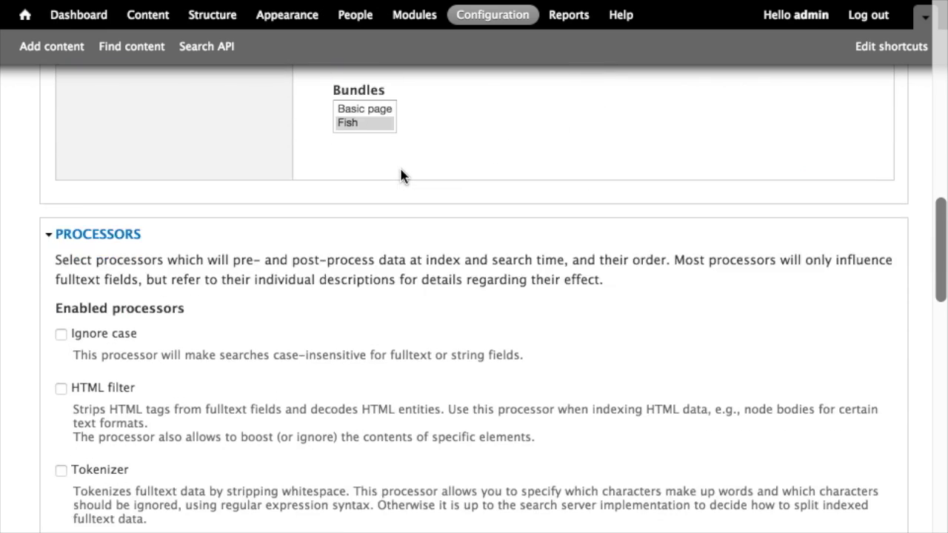
Step: Enable the Highlighting processor on the Nodes index and bring up its prefix setting
scroll(401, 175, "down", 3)
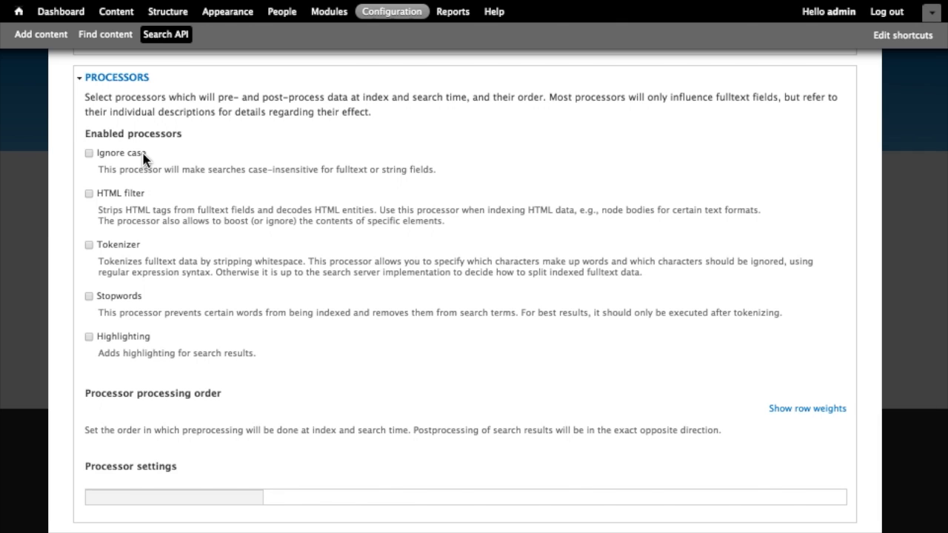
scroll(209, 167, "down", 1)
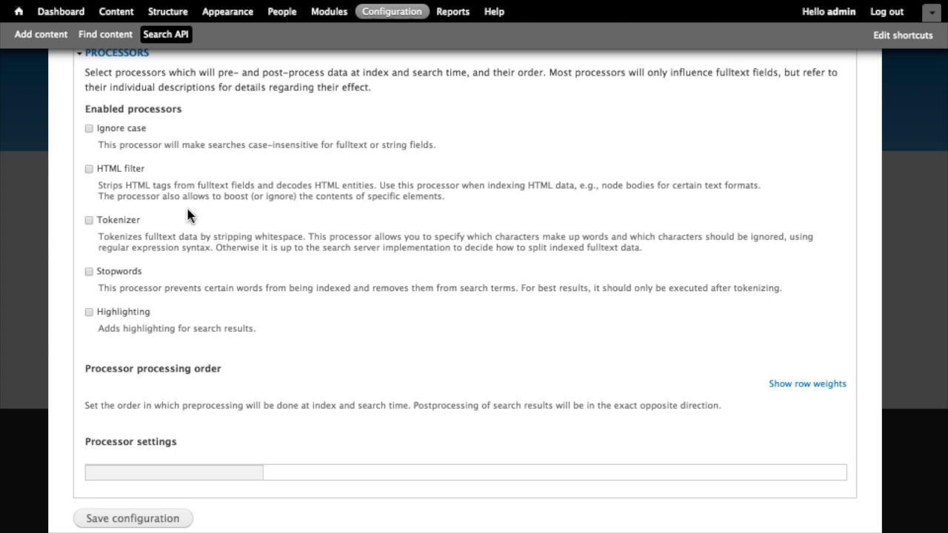
scroll(173, 198, "down", 2)
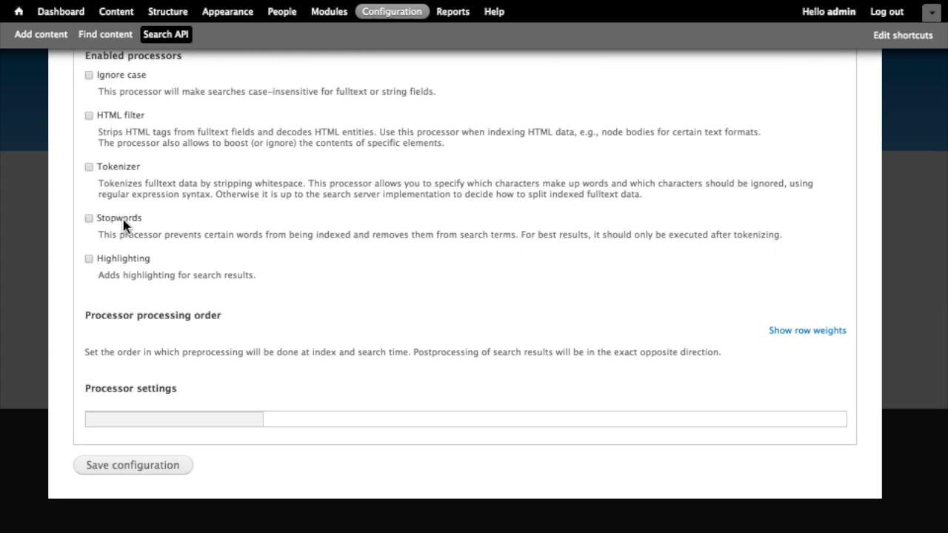
left_click(137, 260)
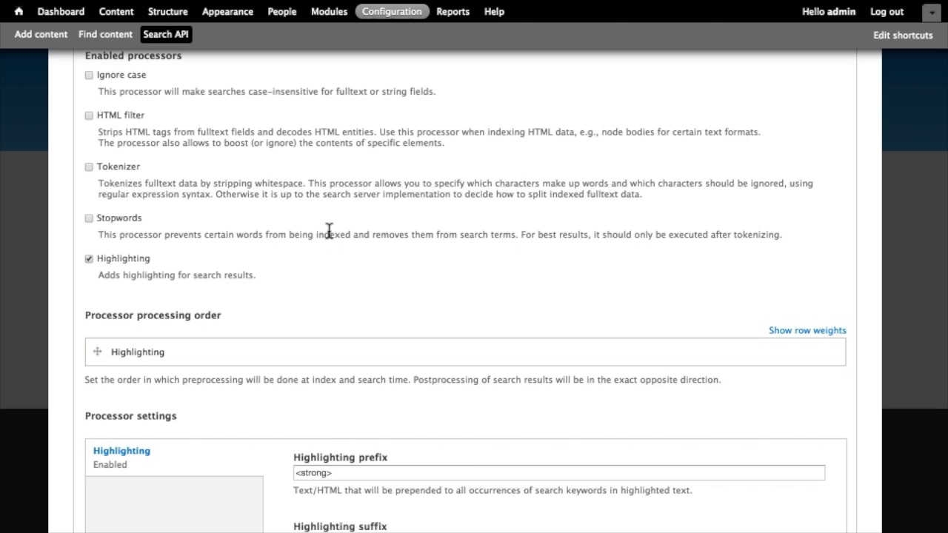
scroll(316, 224, "down", 1)
scroll(272, 176, "down", 2)
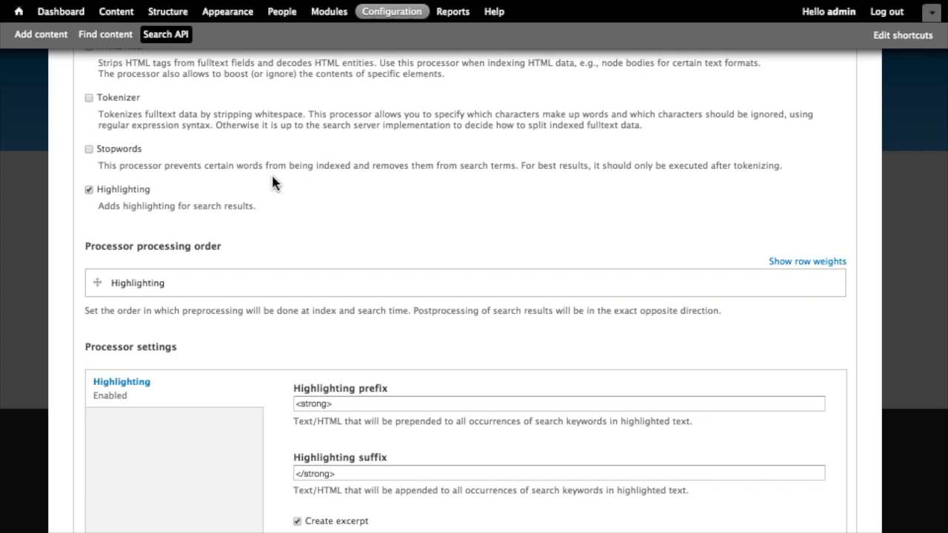
scroll(272, 178, "down", 2)
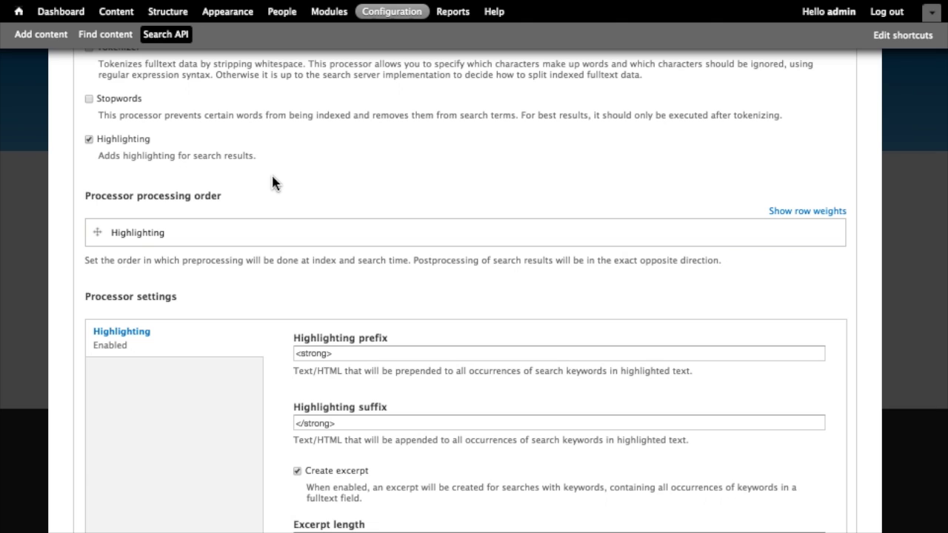
scroll(461, 251, "down", 3)
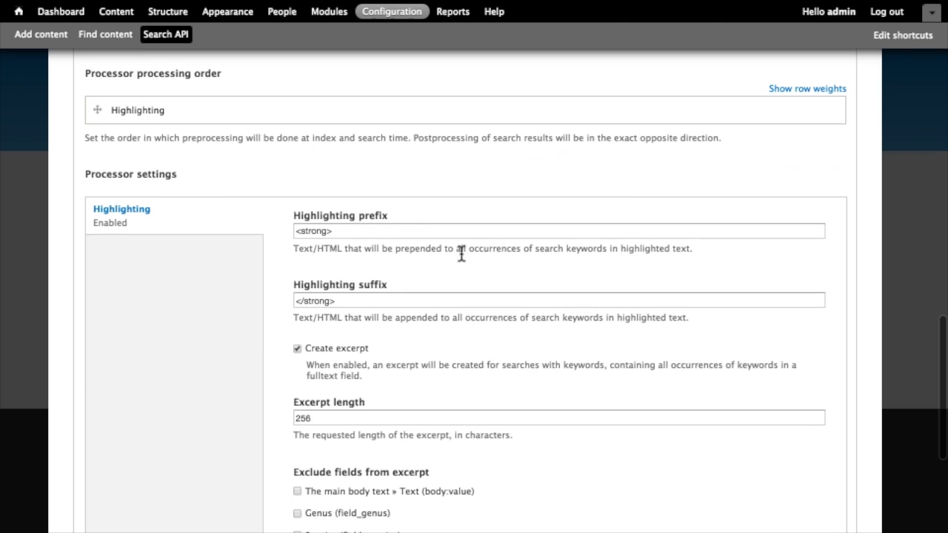
scroll(461, 251, "up", 1)
scroll(414, 203, "down", 3)
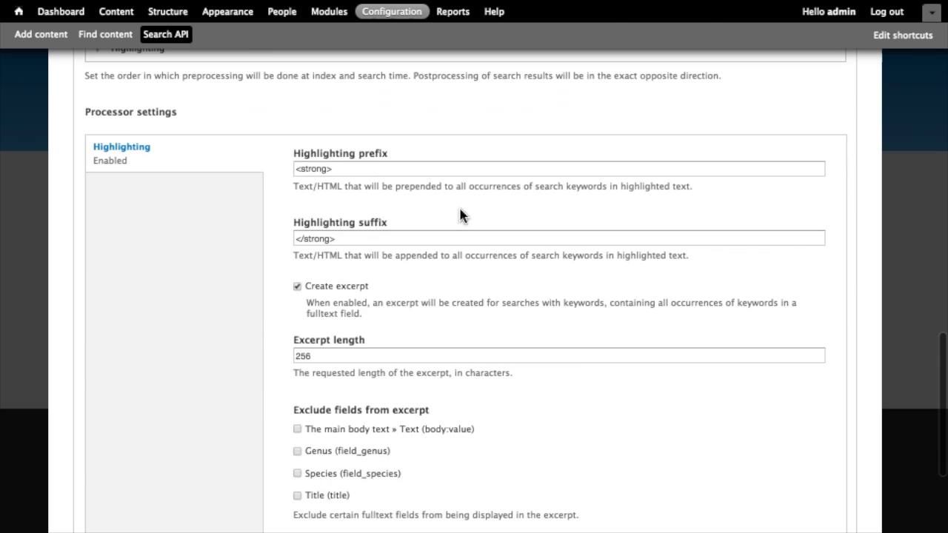
left_click(347, 177)
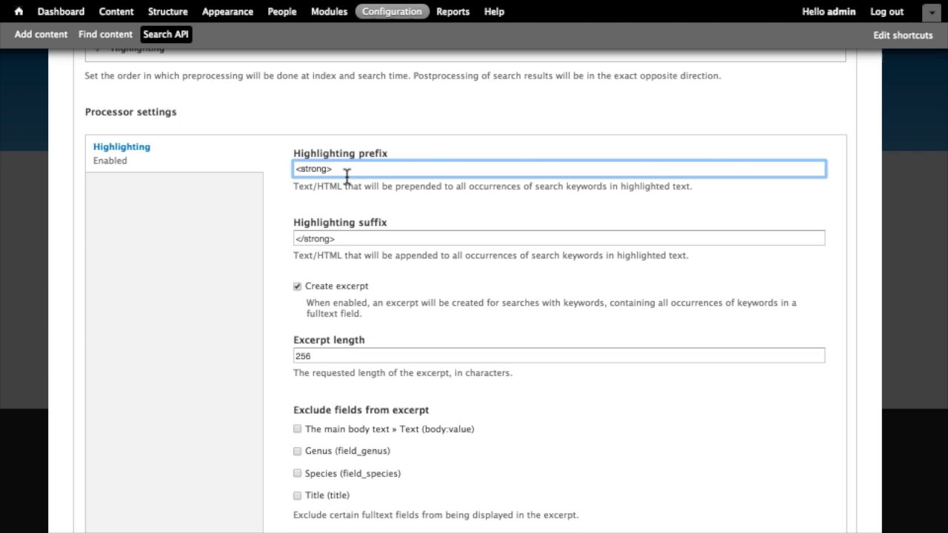
Step: Change the highlighting prefix to <strong style="background: yellow; padding: 2px">
scroll(346, 178, "down", 1)
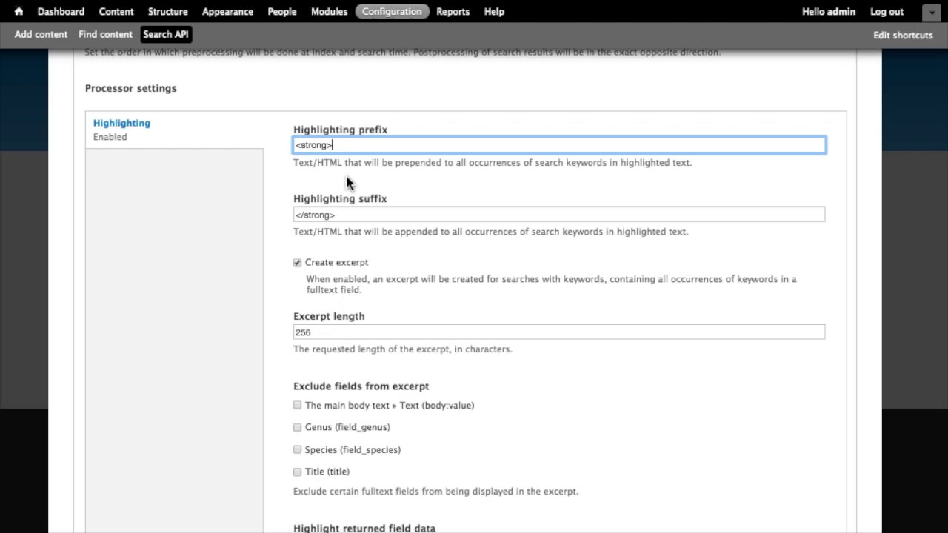
left_click(326, 146)
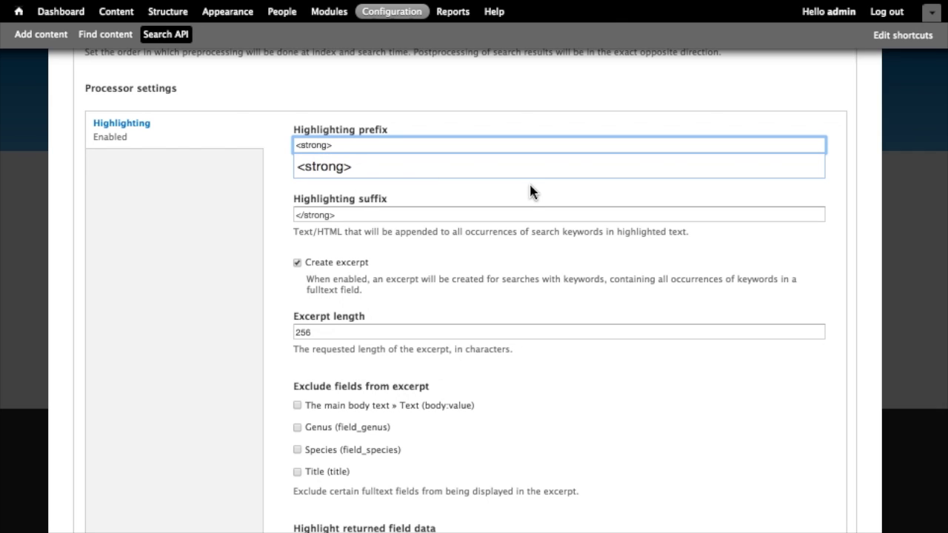
key("Left")
type("styl")
type("e=\"")
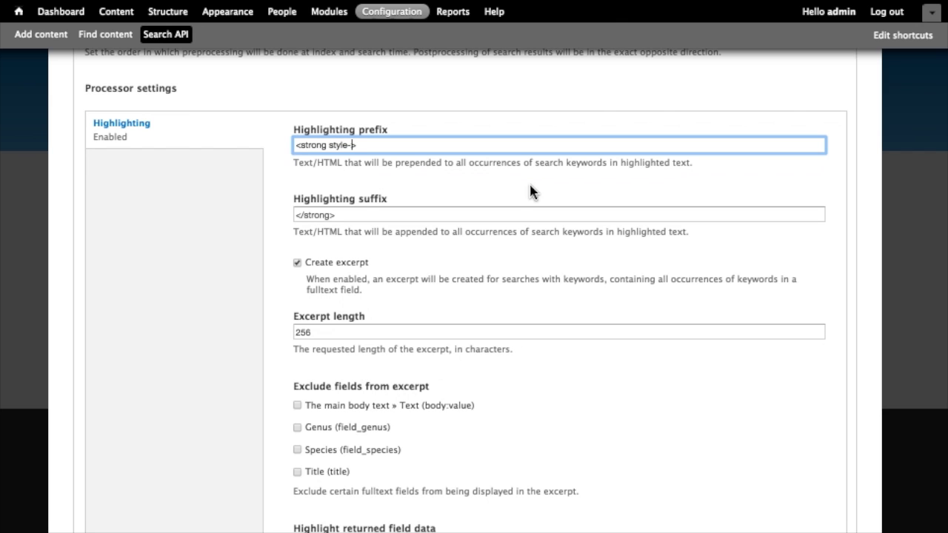
type("background: yellow; padding: 2px\"")
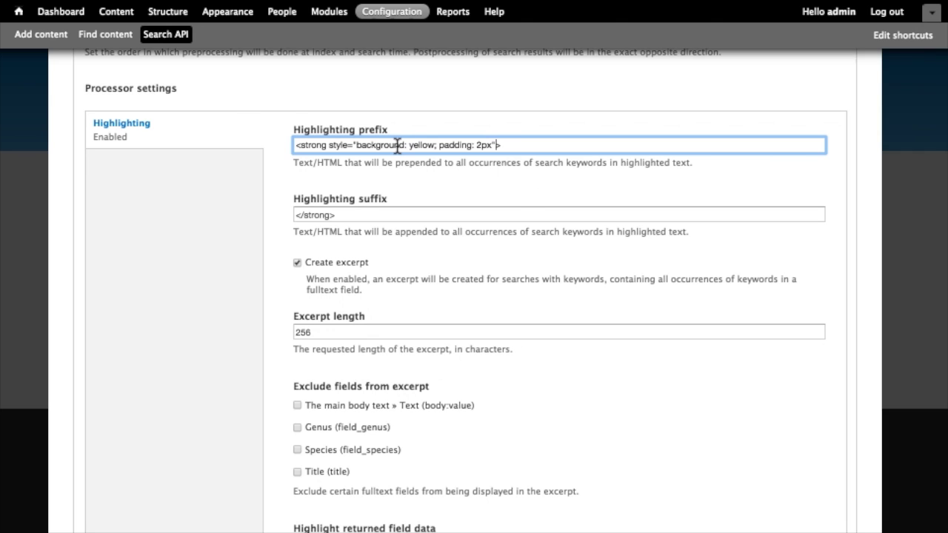
left_click(535, 145)
scroll(444, 223, "down", 4)
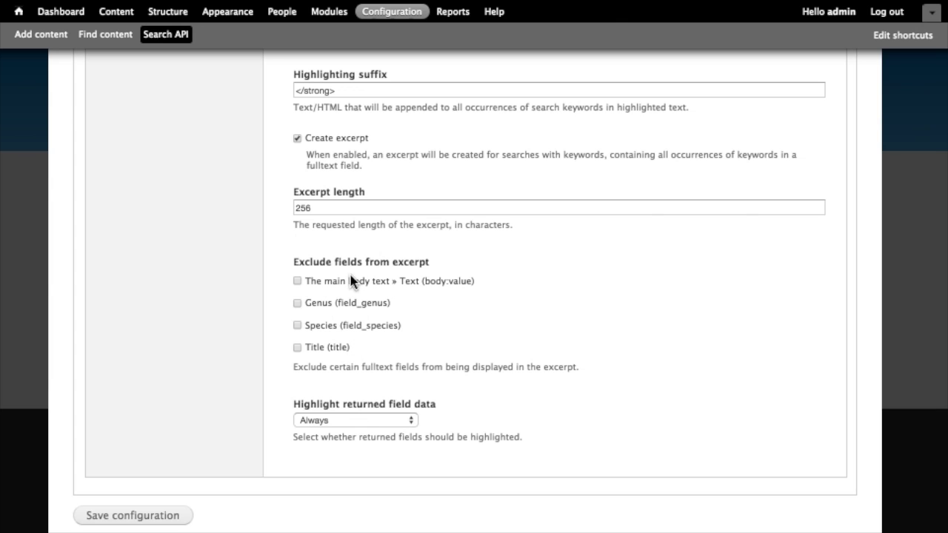
Step: Keep 'Highlight returned field data' at Always, save the configuration and return to the site
scroll(541, 402, "down", 2)
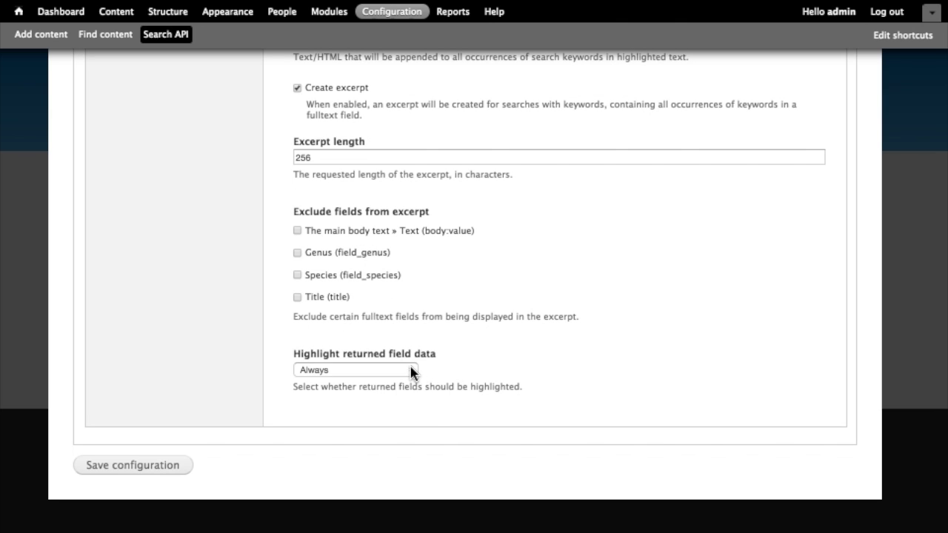
left_click(412, 371)
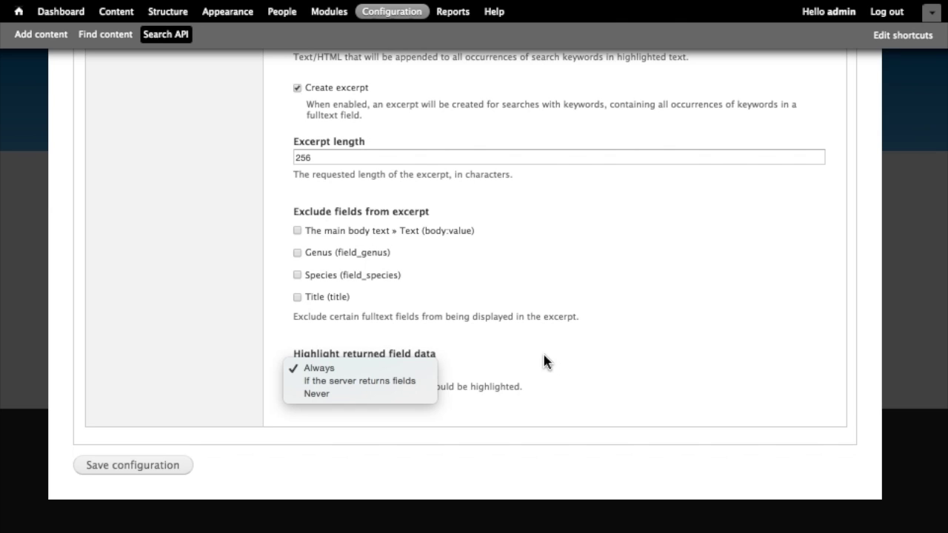
left_click(544, 357)
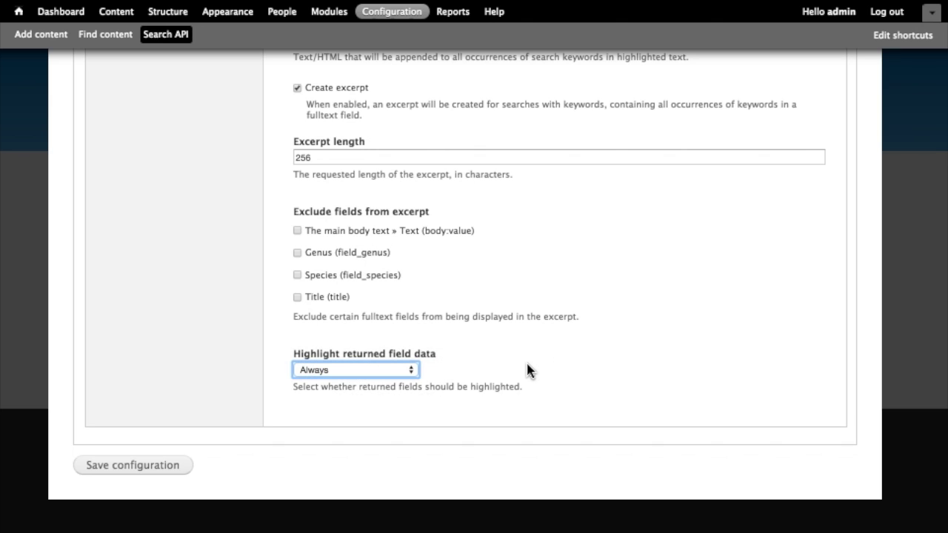
left_click(160, 469)
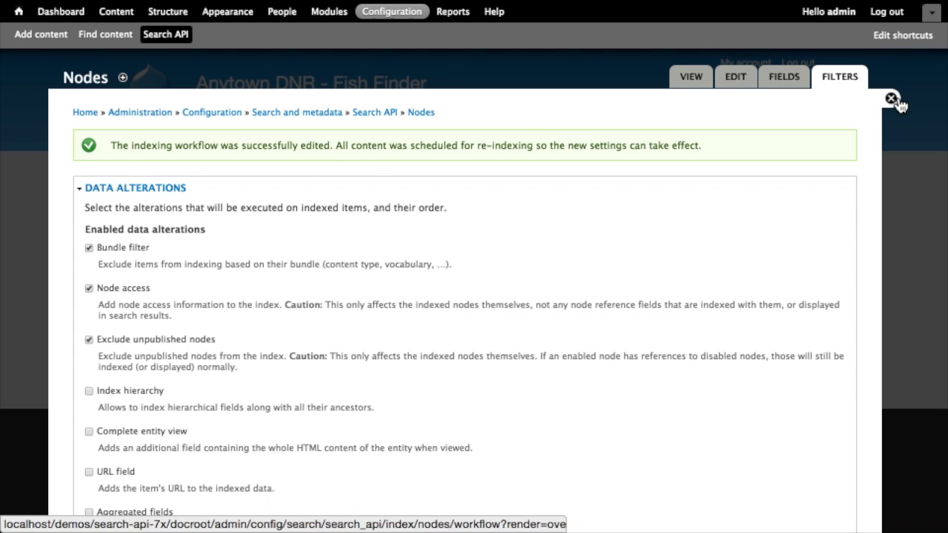
left_click(891, 99)
Step: Search the site for 'trout' and browse the 53 results with yellow-highlighted keywords
left_click(193, 220)
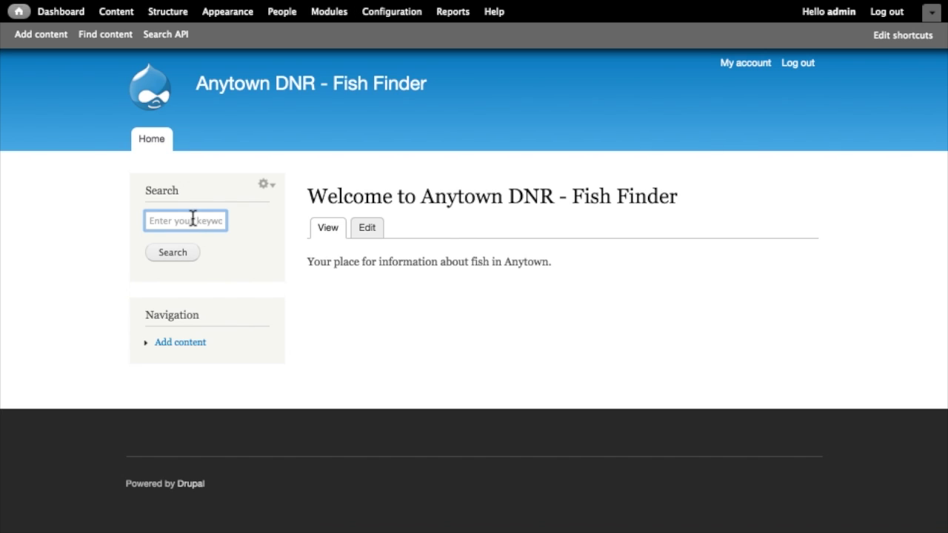
type("trout")
key("Return")
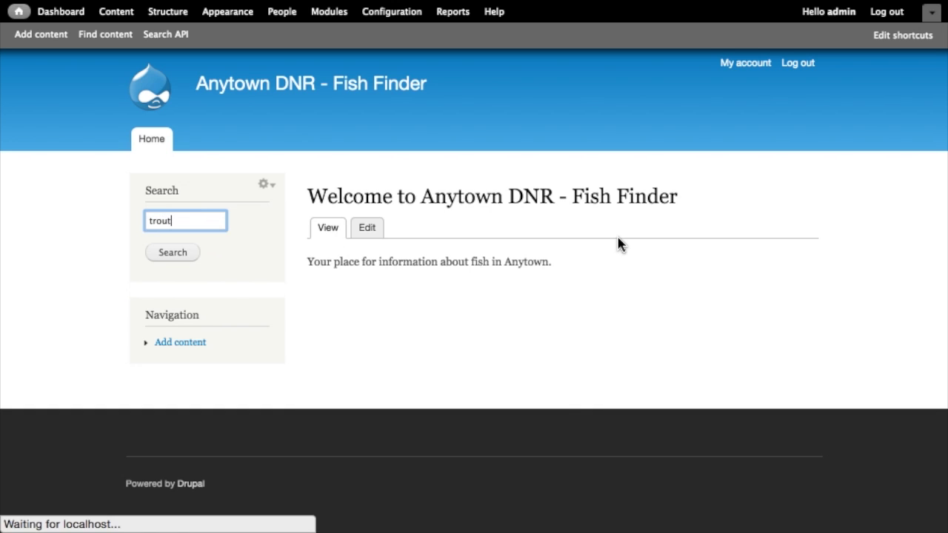
scroll(617, 242, "down", 3)
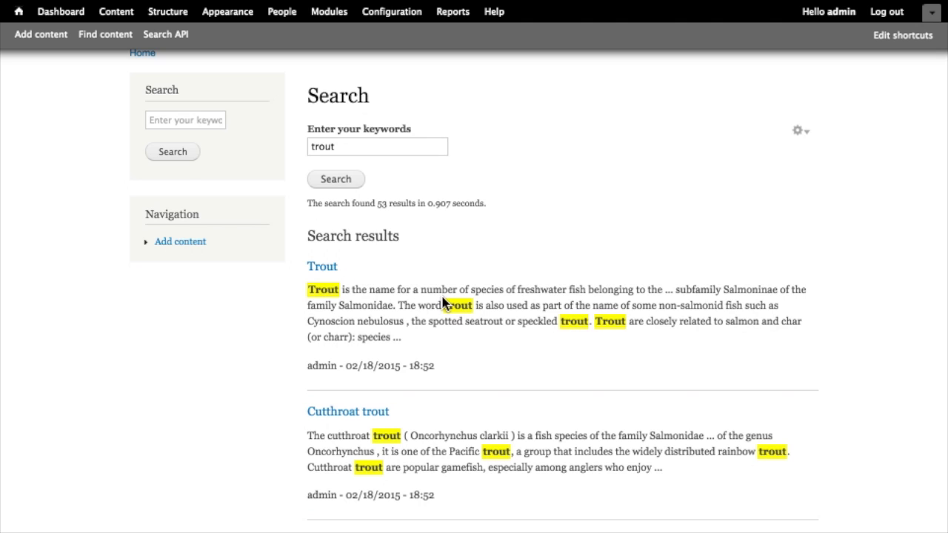
scroll(445, 304, "down", 1)
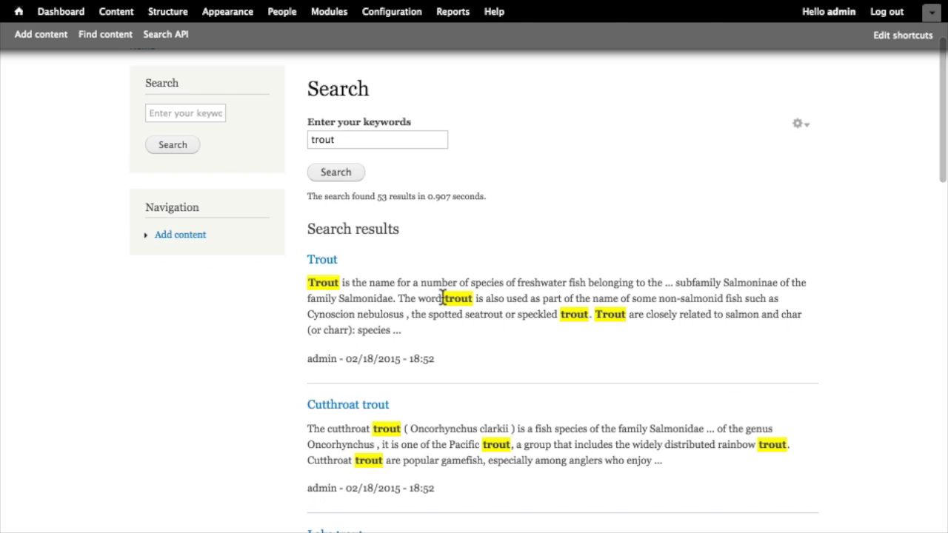
scroll(442, 299, "down", 1)
scroll(443, 301, "up", 3)
scroll(442, 304, "up", 2)
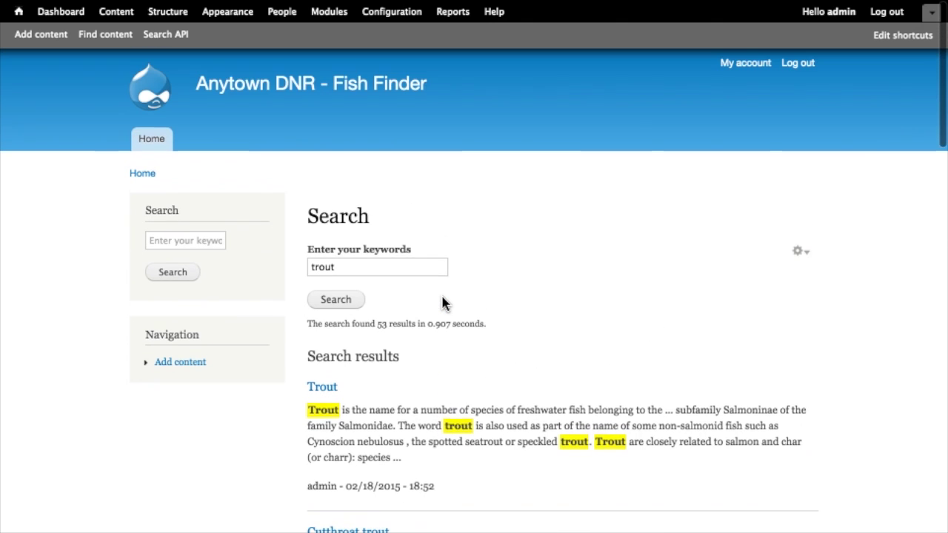